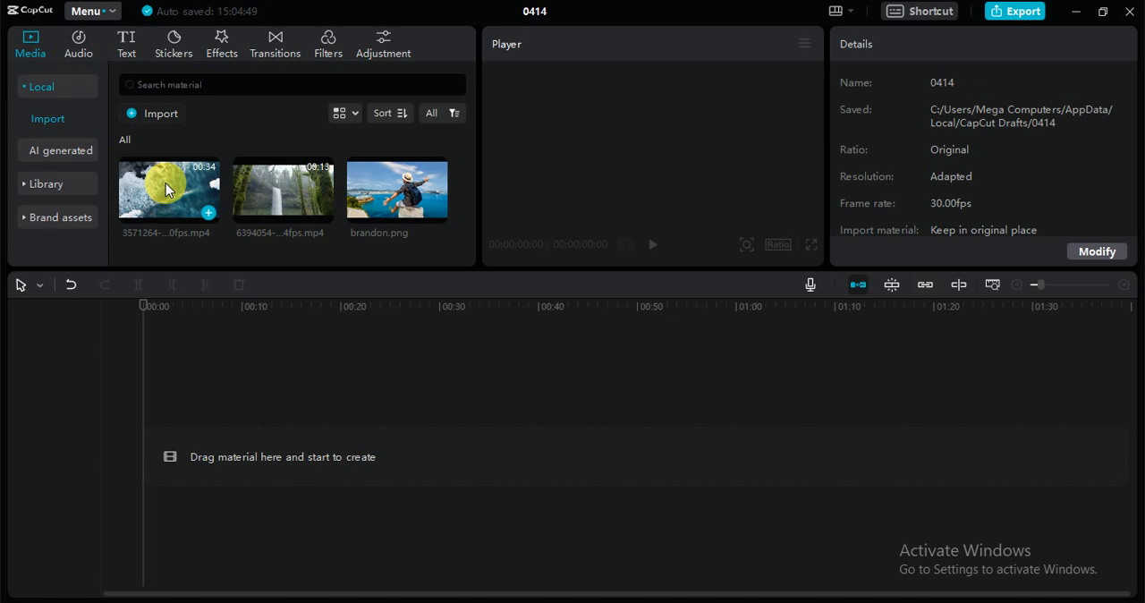
Search the stock library for "travelling" and add the 27-second clip of a traveler walking over mountain stones to the main track
left_click(45, 184)
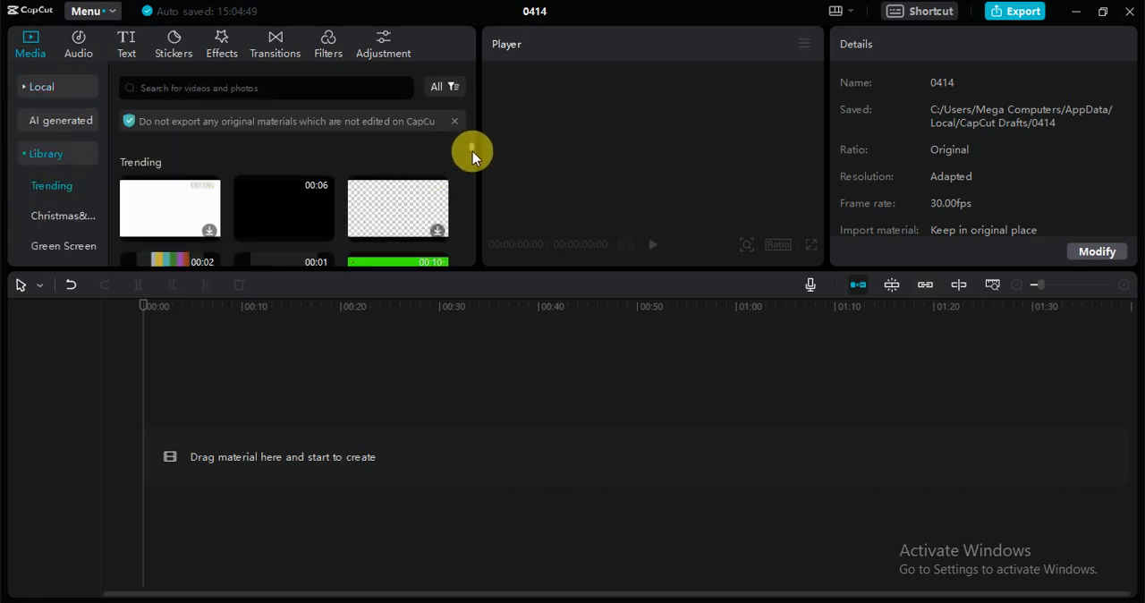
left_click(271, 96)
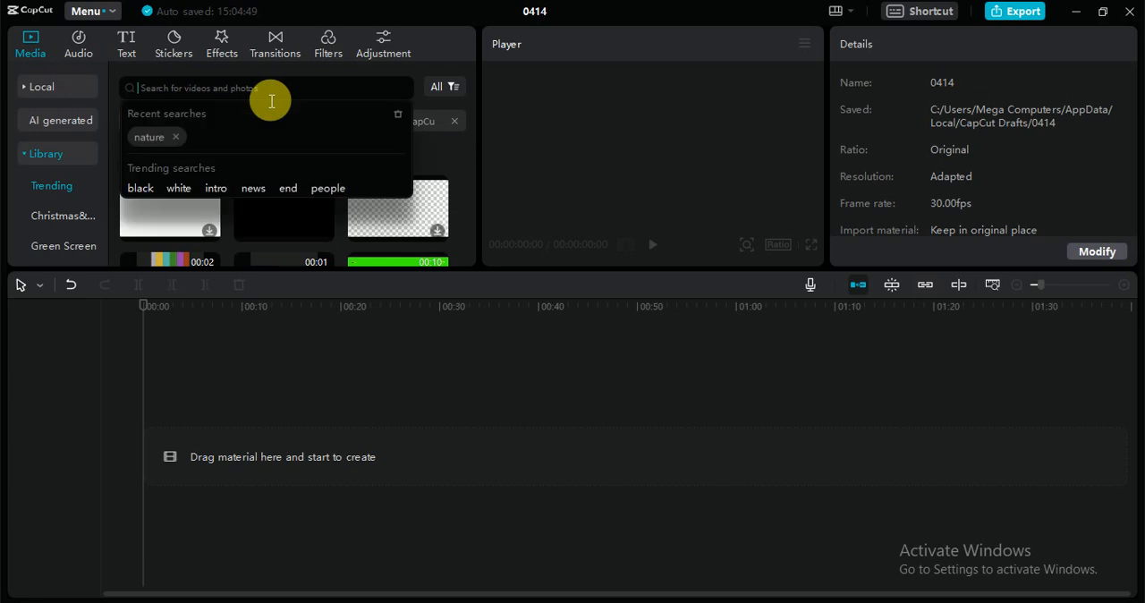
type("trave")
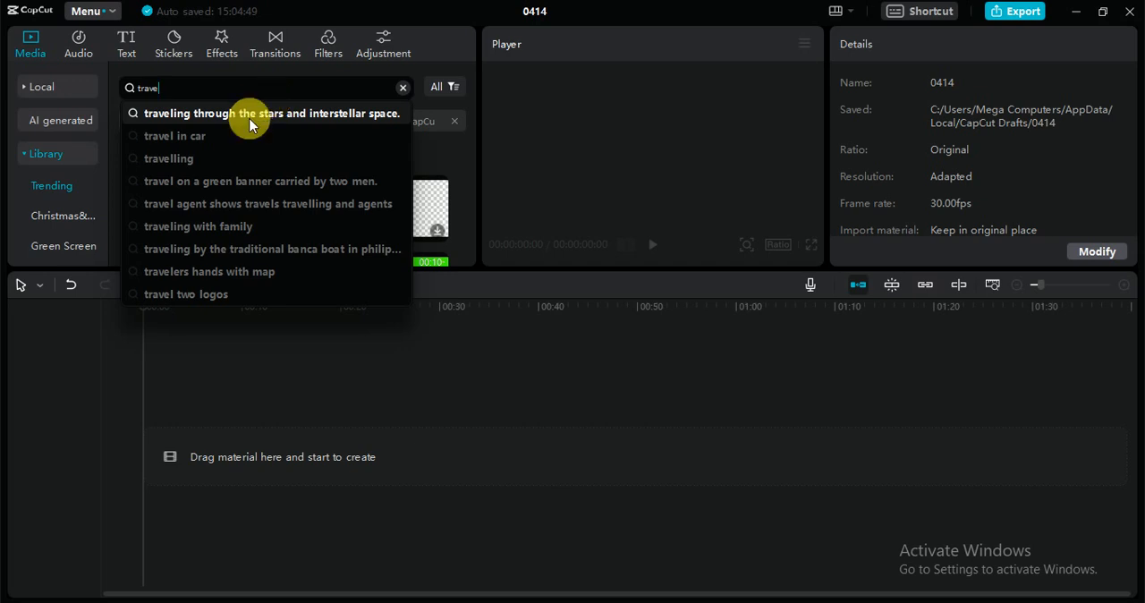
left_click(222, 158)
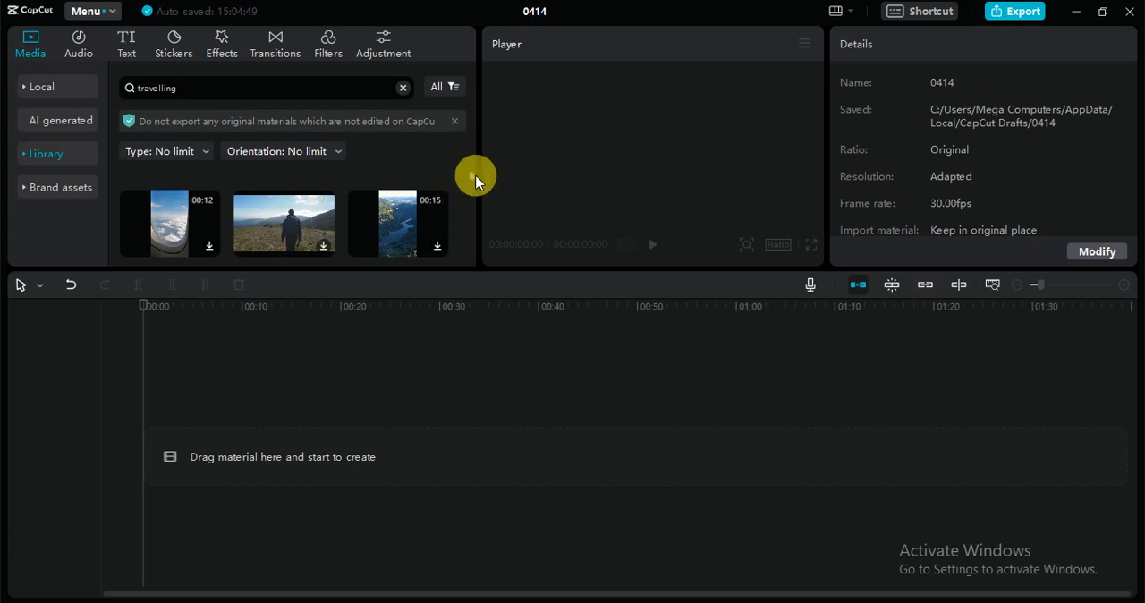
scroll(471, 181, "down", 5)
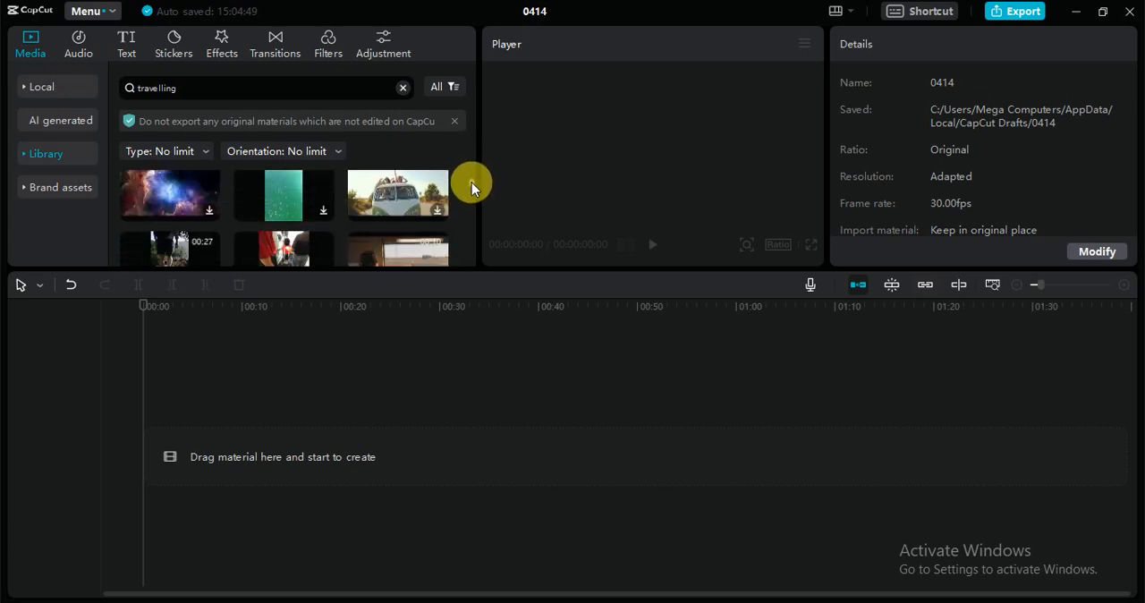
scroll(471, 184, "down", 2)
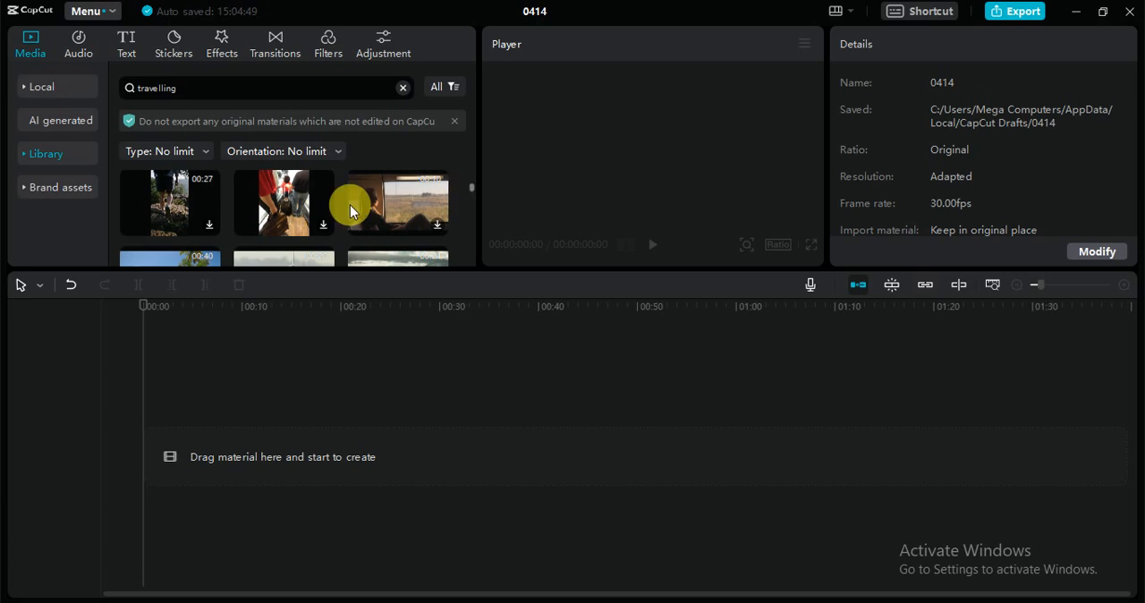
left_click_drag(158, 220, 212, 531)
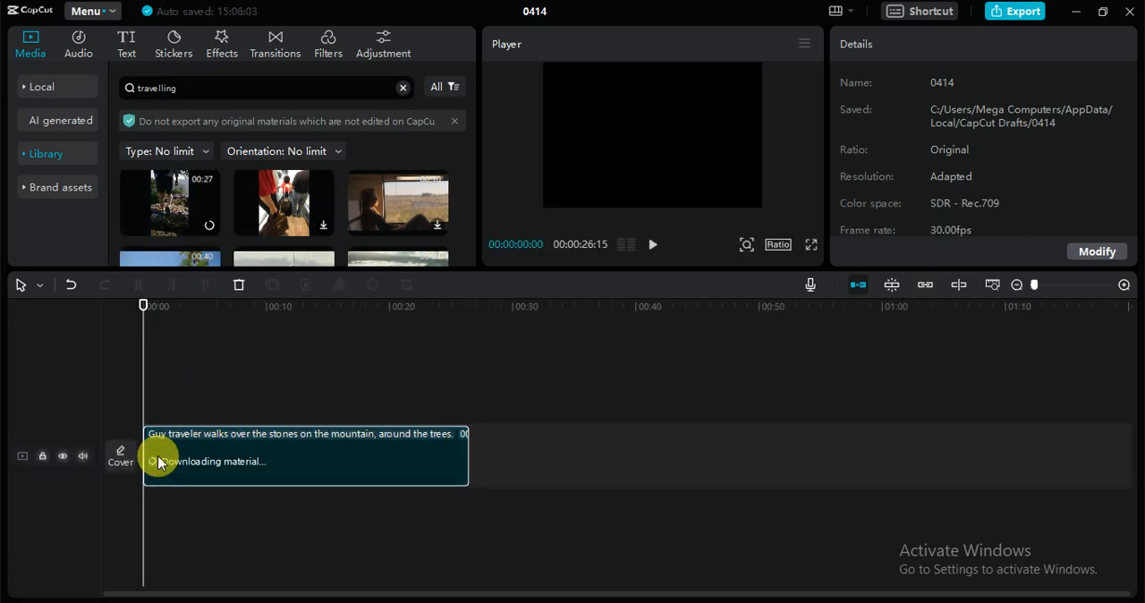
Enlarge the traveler clip to 268% and shift it to Y -942 so it fills the frame, previewing it and returning to the start
left_click(660, 254)
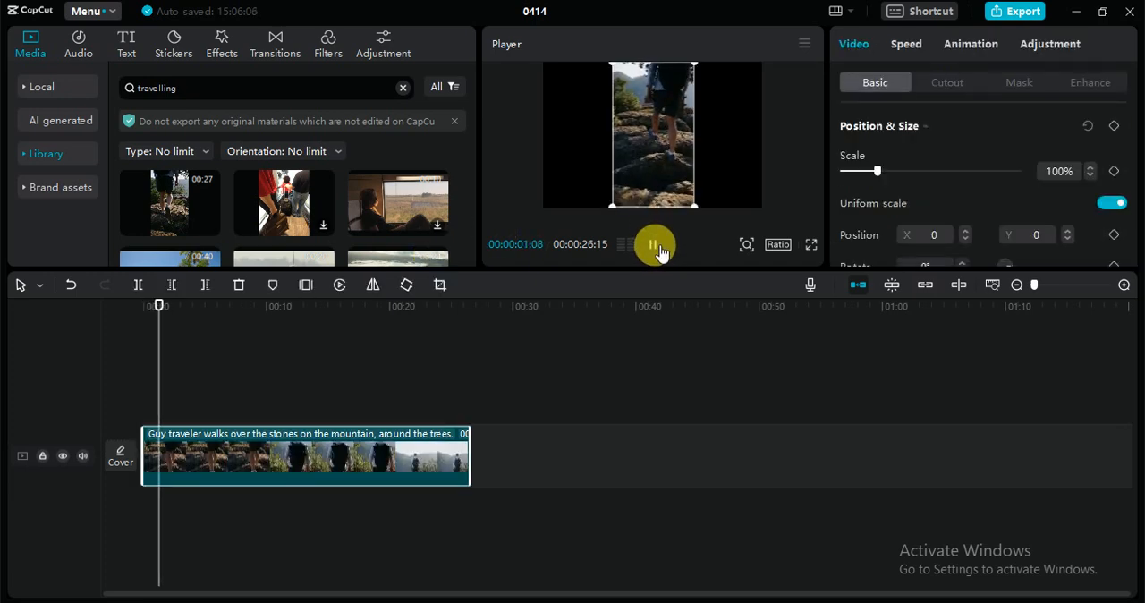
left_click_drag(613, 205, 379, 204)
left_click_drag(668, 164, 670, 215)
left_click(652, 247)
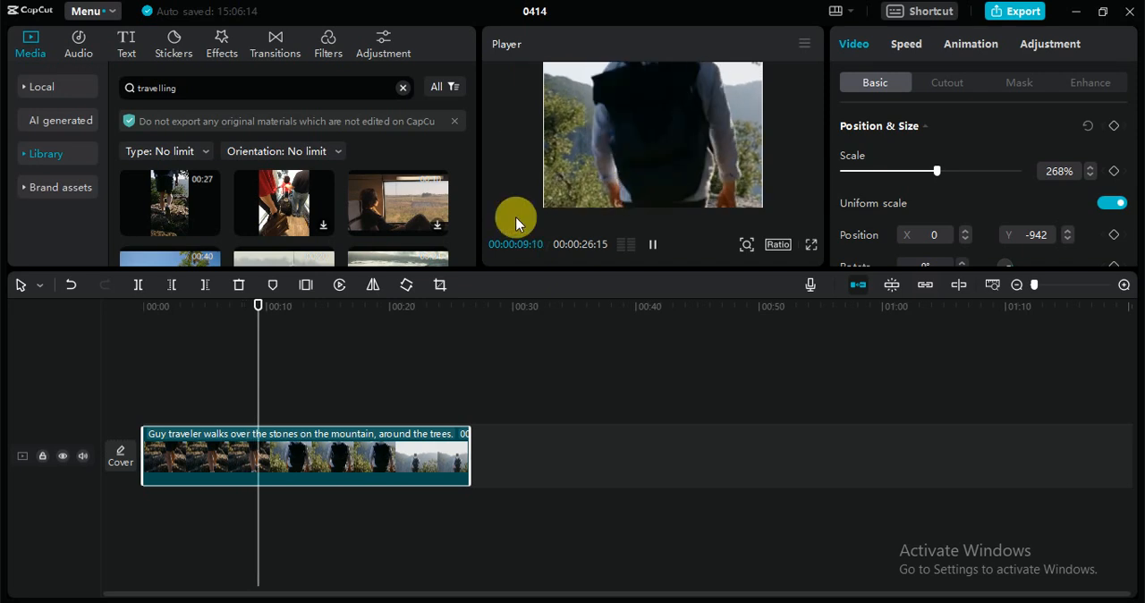
left_click_drag(271, 308, 99, 325)
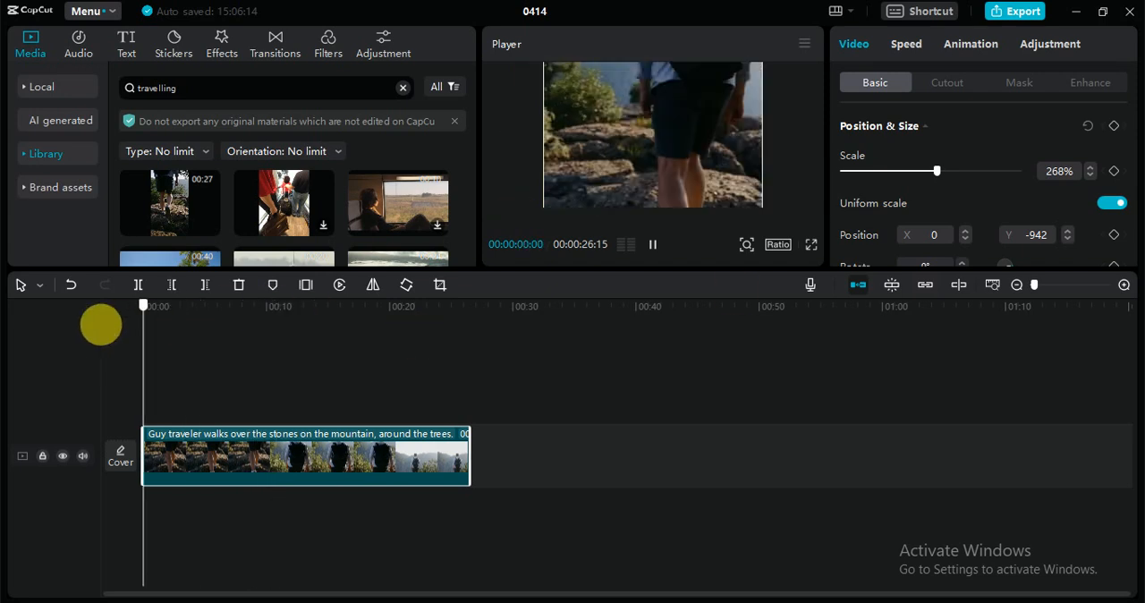
Overlay the local image brandon.png above the traveler clip, scaled to 35% and positioned at X -1079, Y 806
left_click(34, 87)
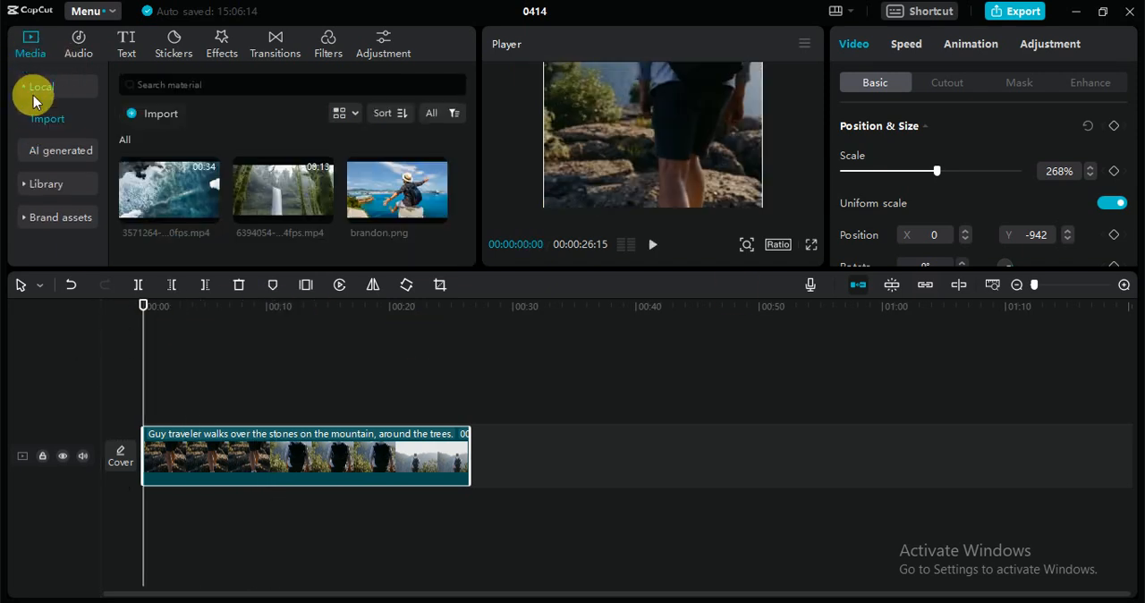
left_click_drag(394, 204, 136, 399)
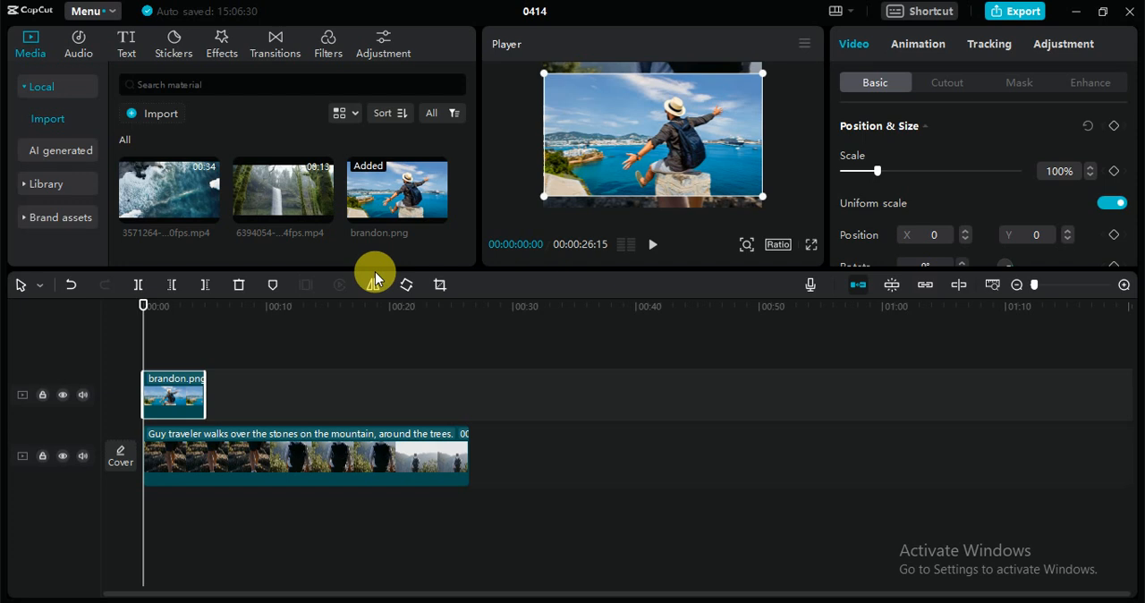
left_click_drag(544, 189, 626, 109)
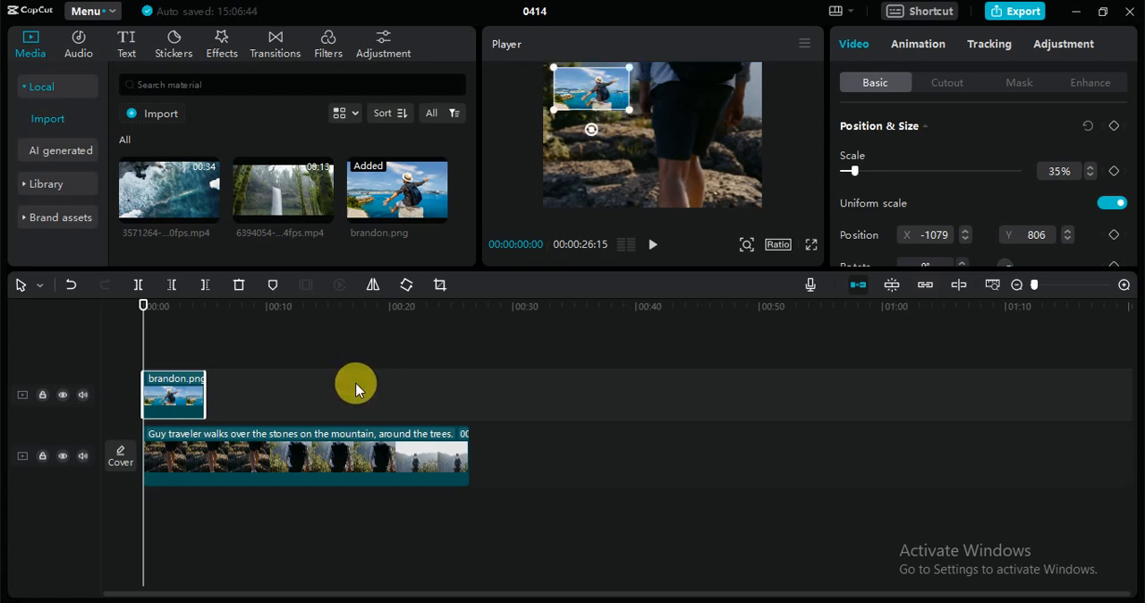
Move the brandon.png overlay to start at about 9.5 seconds and place the playhead near its beginning
left_click_drag(194, 397, 300, 404)
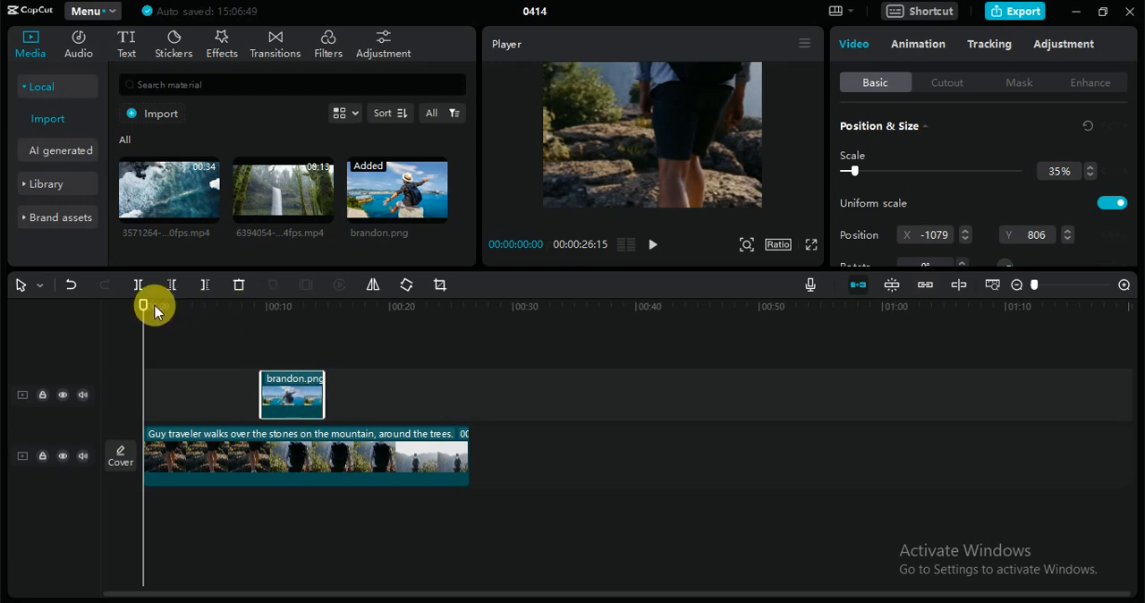
left_click_drag(143, 306, 251, 328)
left_click(266, 310)
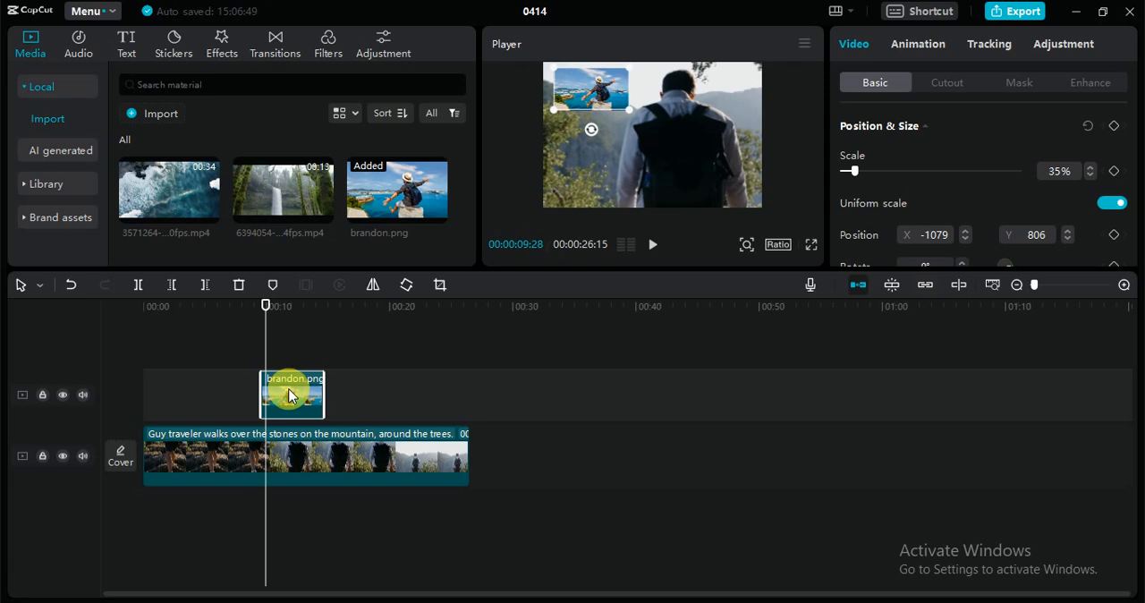
Apply the "Rota...ning" entrance and "Rota...sing" exit animations to the brandon.png overlay, and preview them from the start
left_click(905, 44)
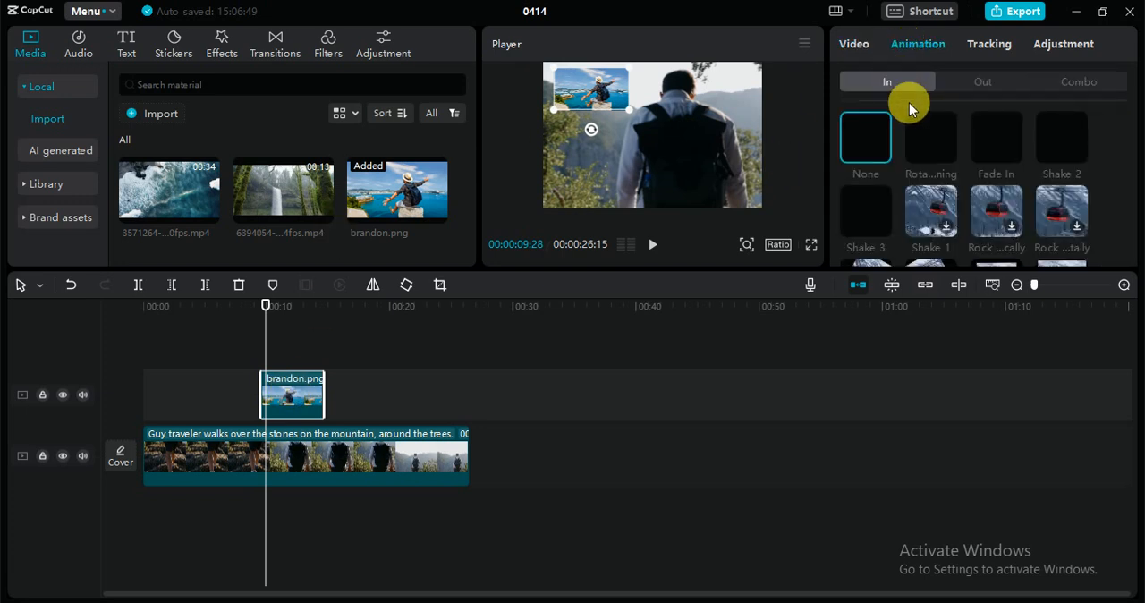
left_click(925, 141)
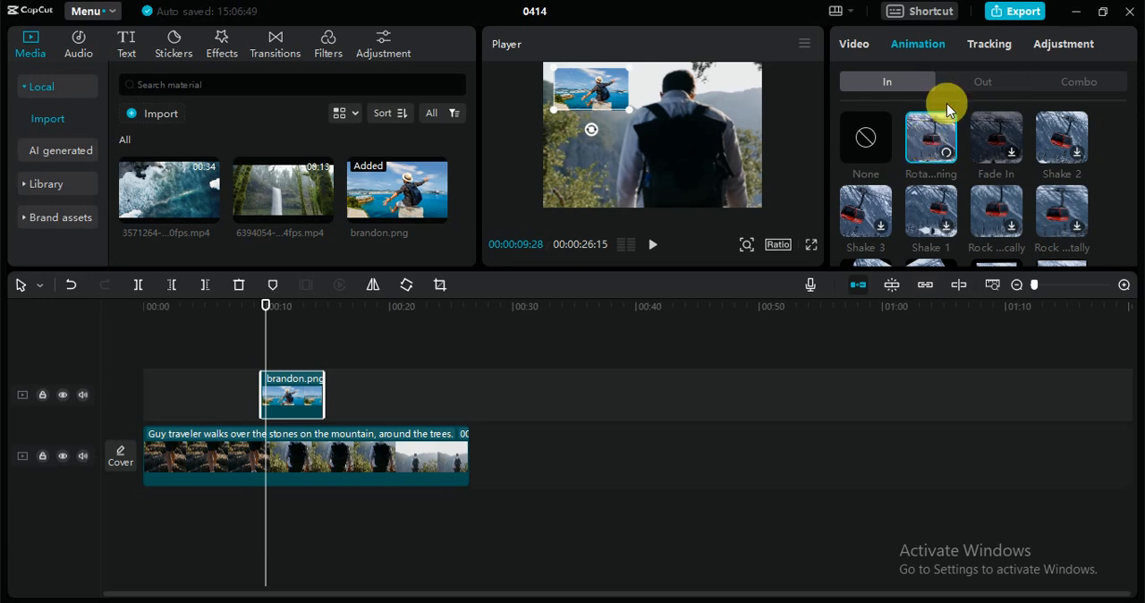
left_click(977, 81)
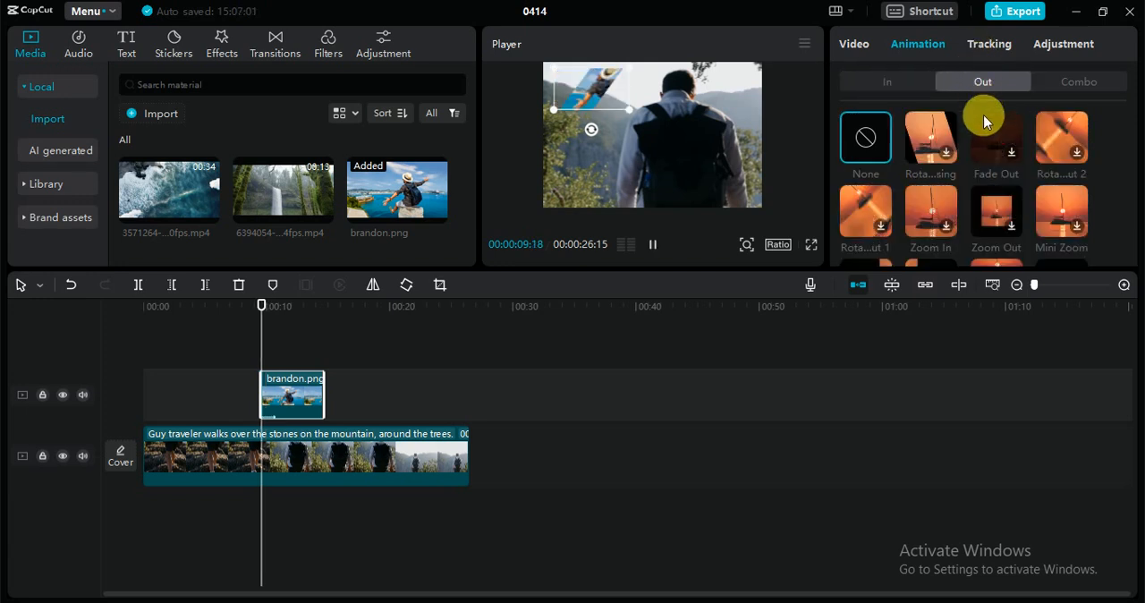
left_click(930, 150)
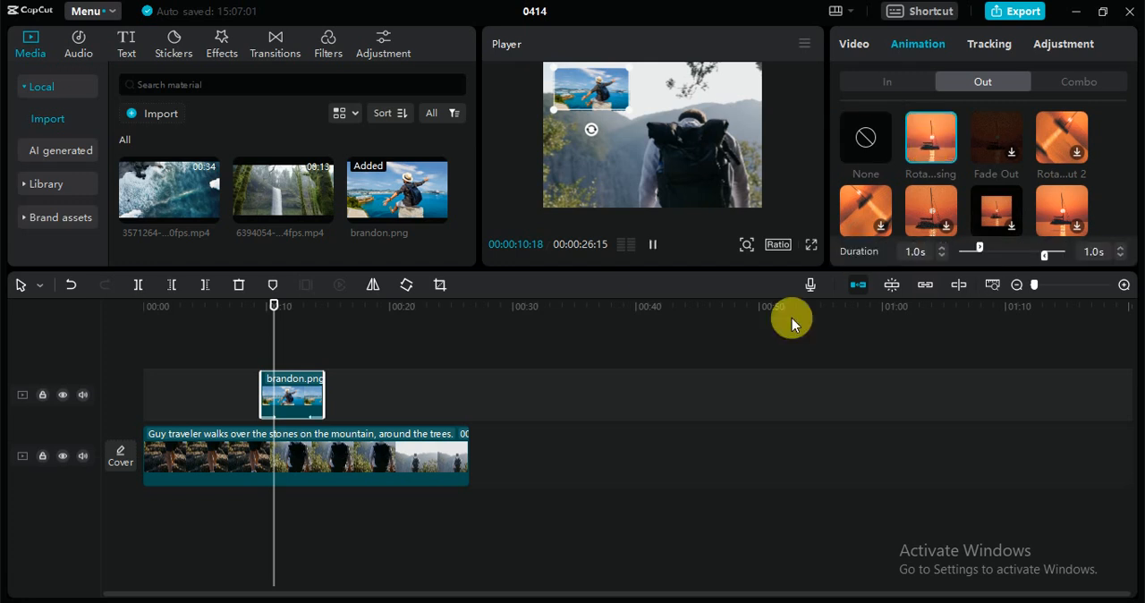
left_click_drag(323, 305, 120, 314)
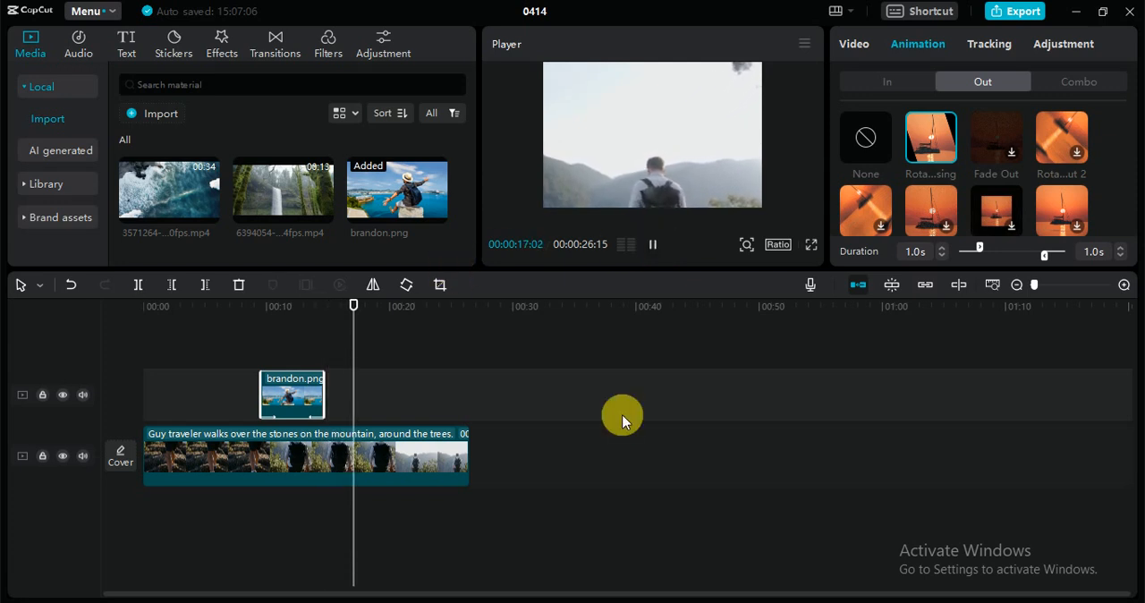
left_click(664, 254)
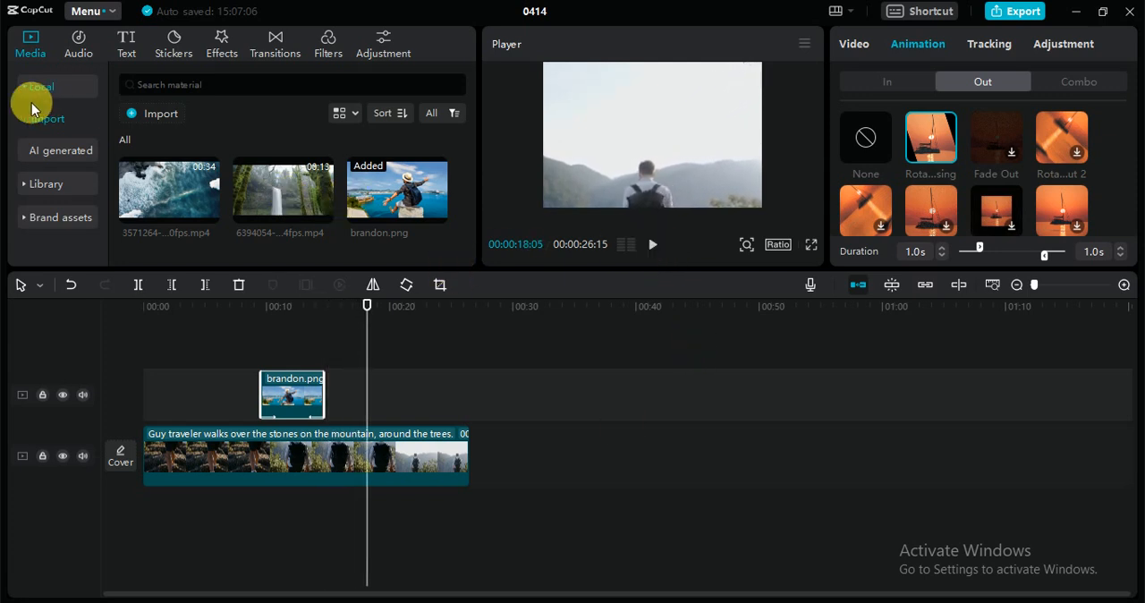
Search the stock library for "travel" and limit the results to photos
left_click(45, 185)
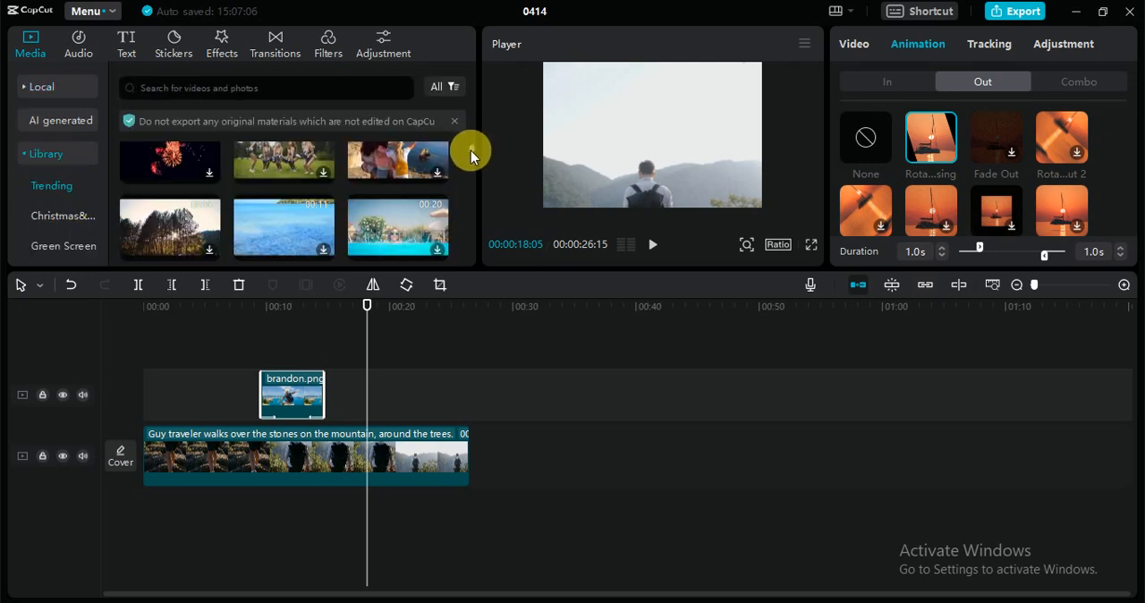
left_click(310, 90)
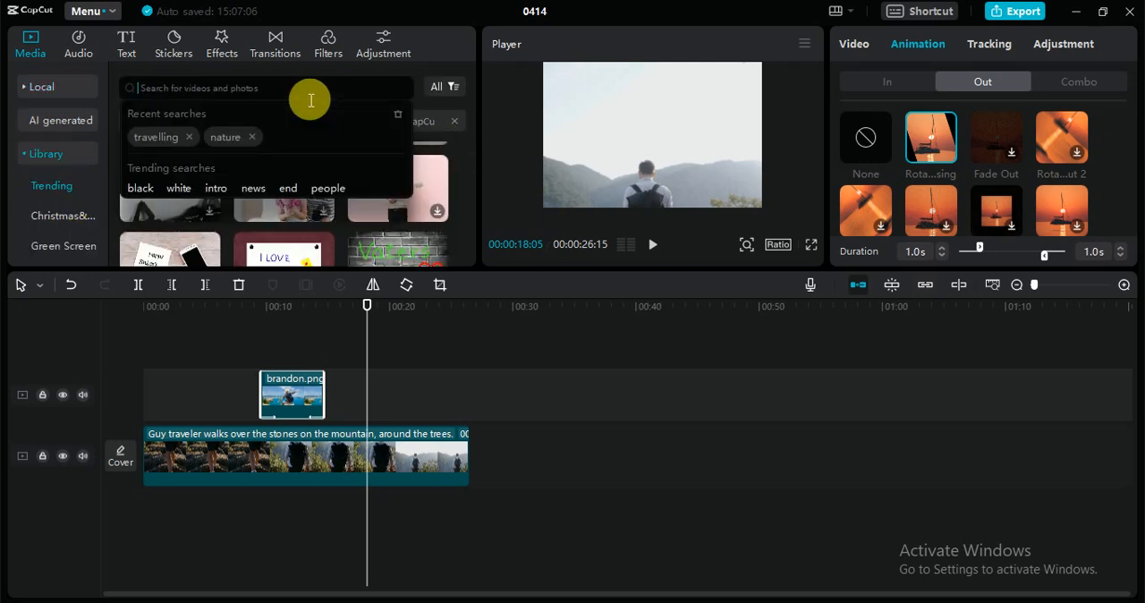
type("travel")
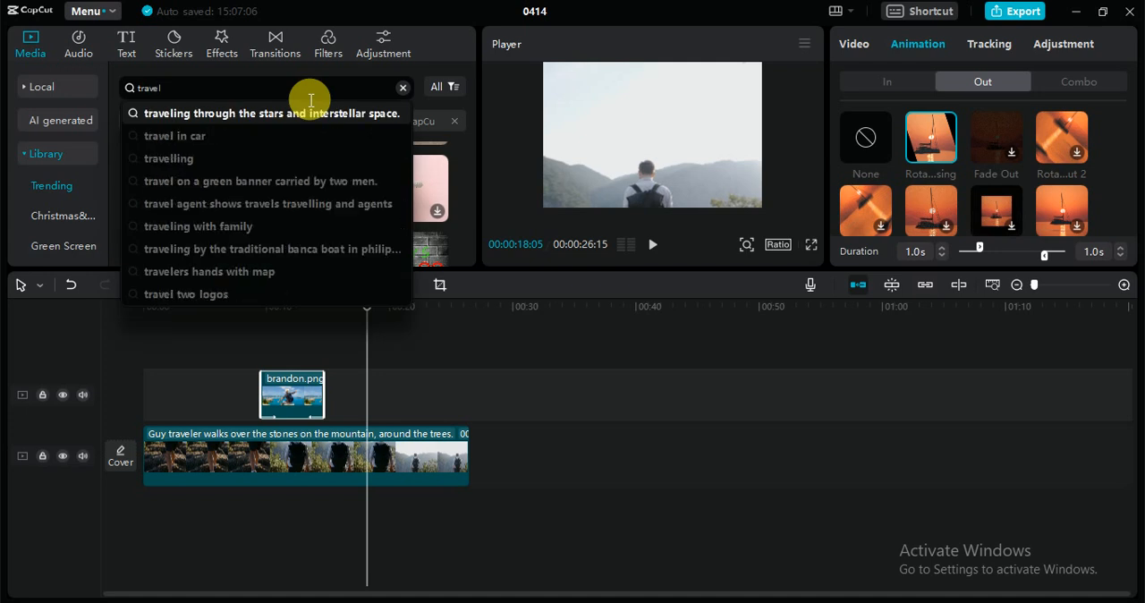
key("Return")
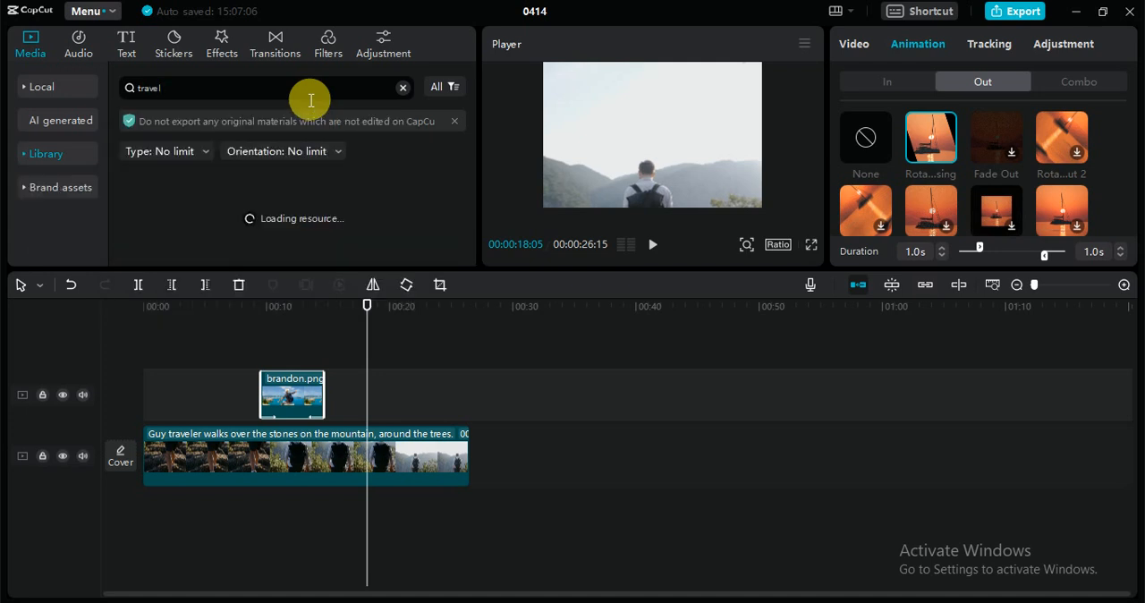
left_click(201, 165)
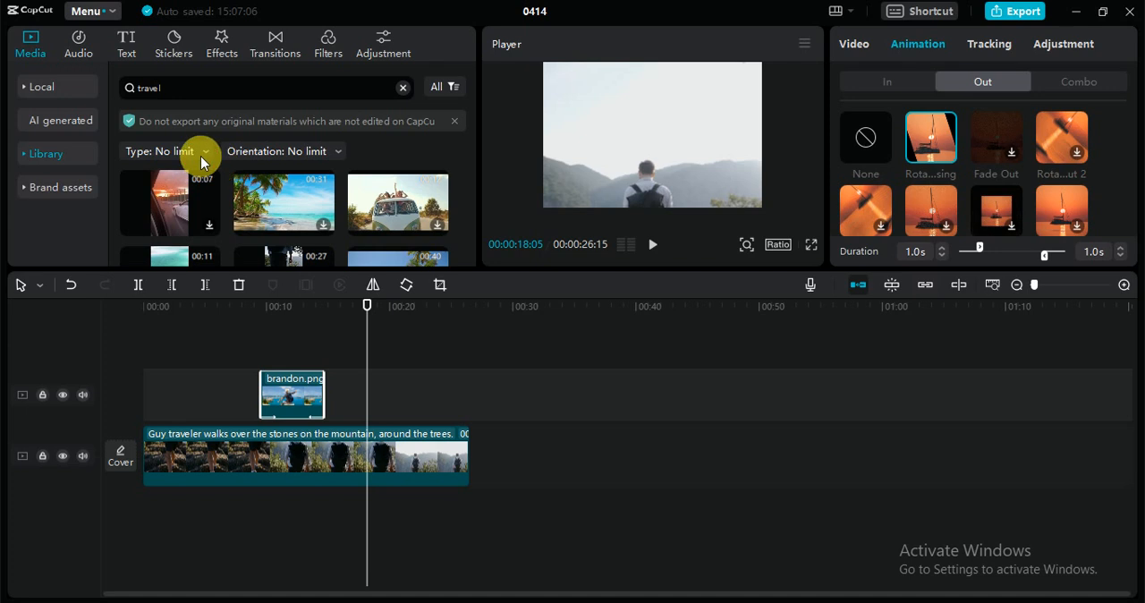
left_click(200, 156)
left_click(177, 224)
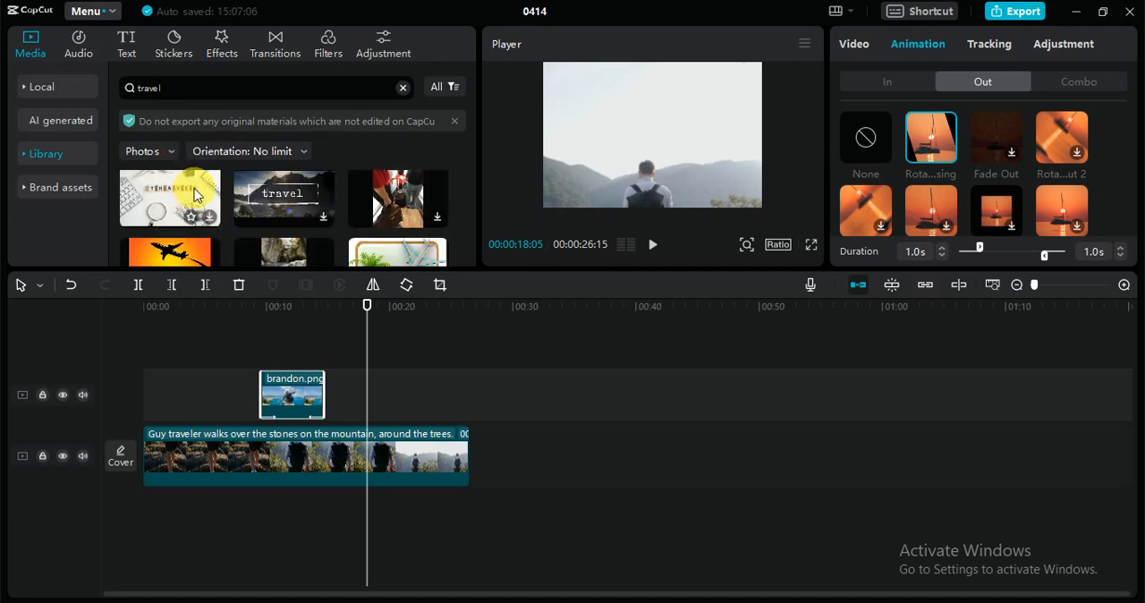
Place the letter-block travel photo at about 20 seconds and the mountain "travel" photo at about 2 seconds on the overlay track
left_click_drag(197, 195, 392, 403)
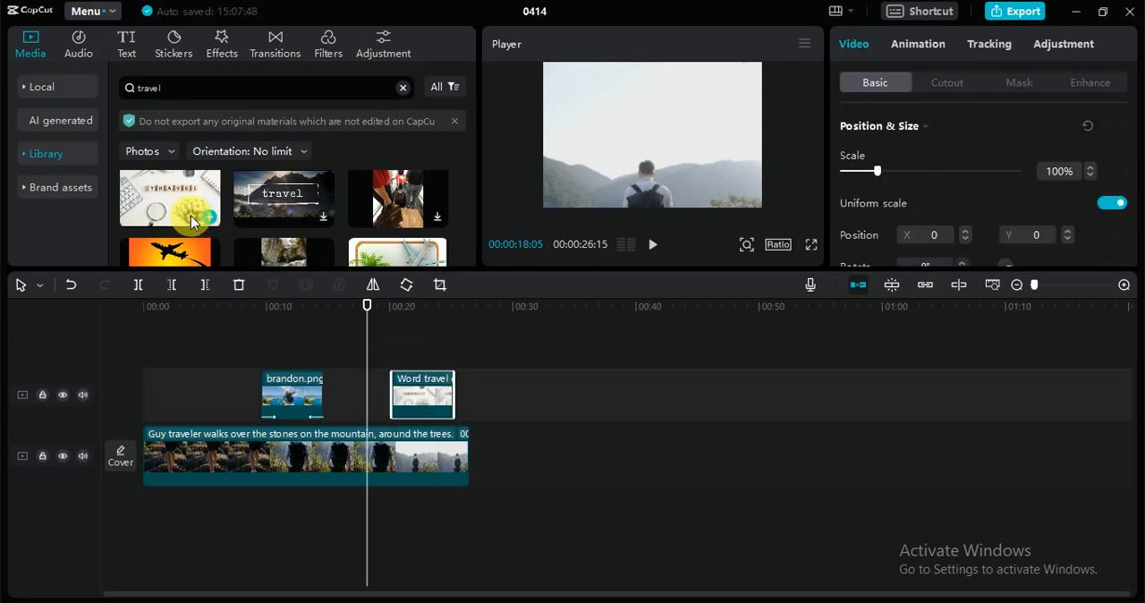
mouse_move(190, 217)
left_mouse_down()
mouse_move(171, 230)
mouse_move(167, 334)
mouse_move(170, 211)
left_mouse_up()
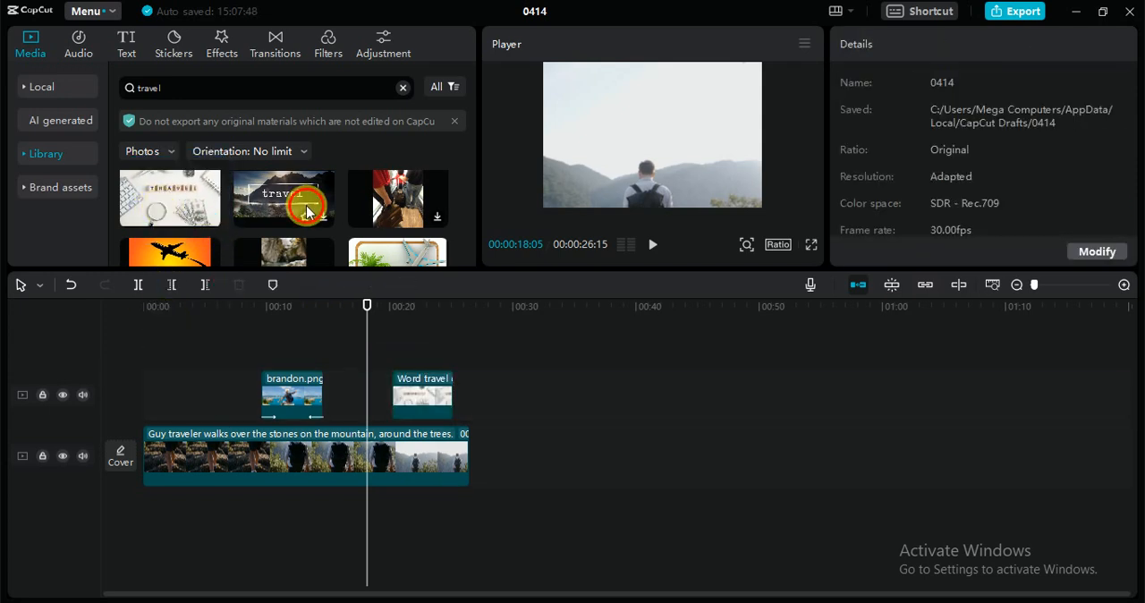
left_click_drag(307, 210, 171, 389)
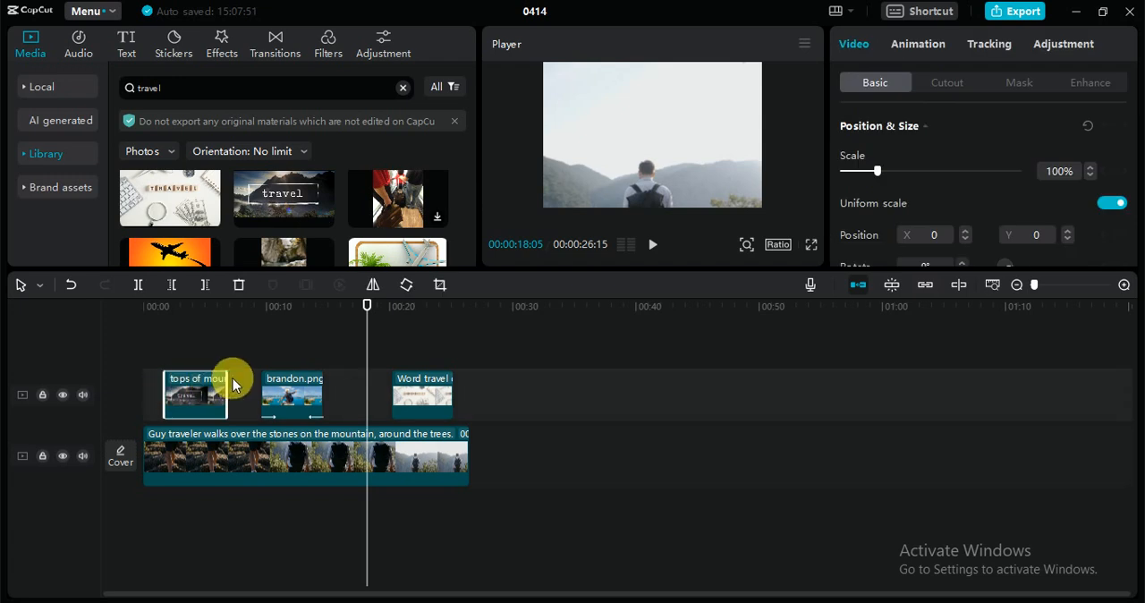
Play the timeline from the beginning and skip ahead to the last overlay photo to review all the overlaid images
left_click(376, 304)
left_click(110, 307)
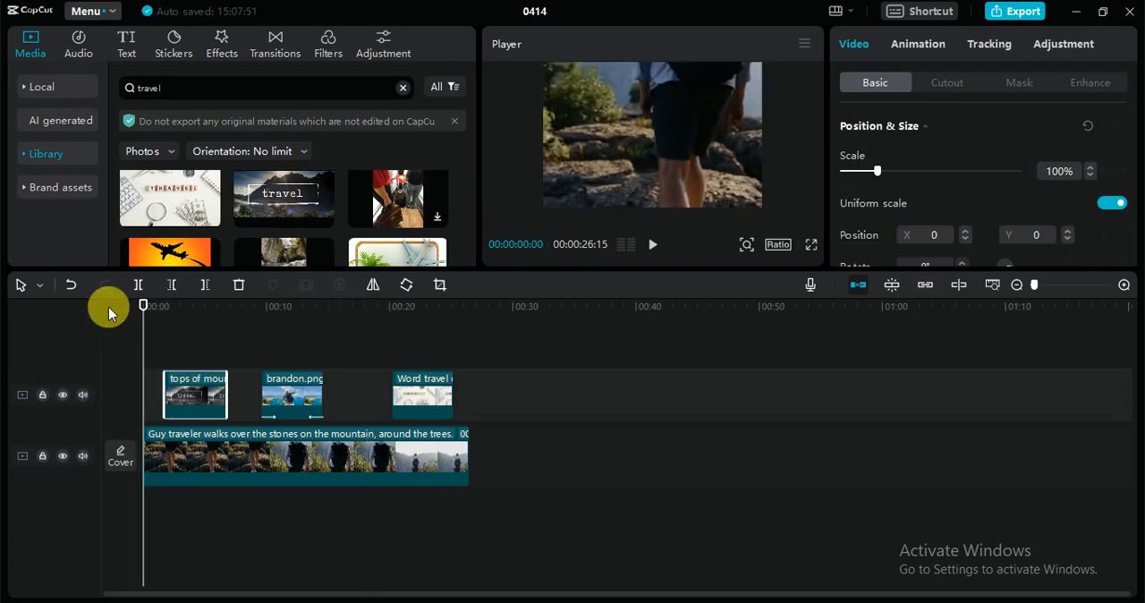
left_click(653, 243)
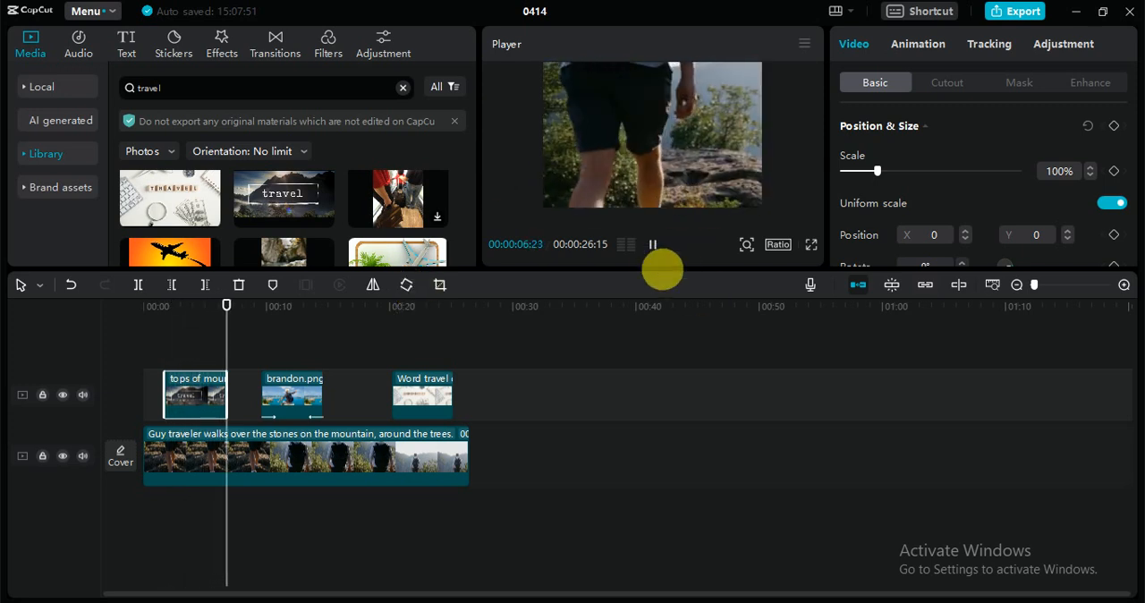
left_click(654, 250)
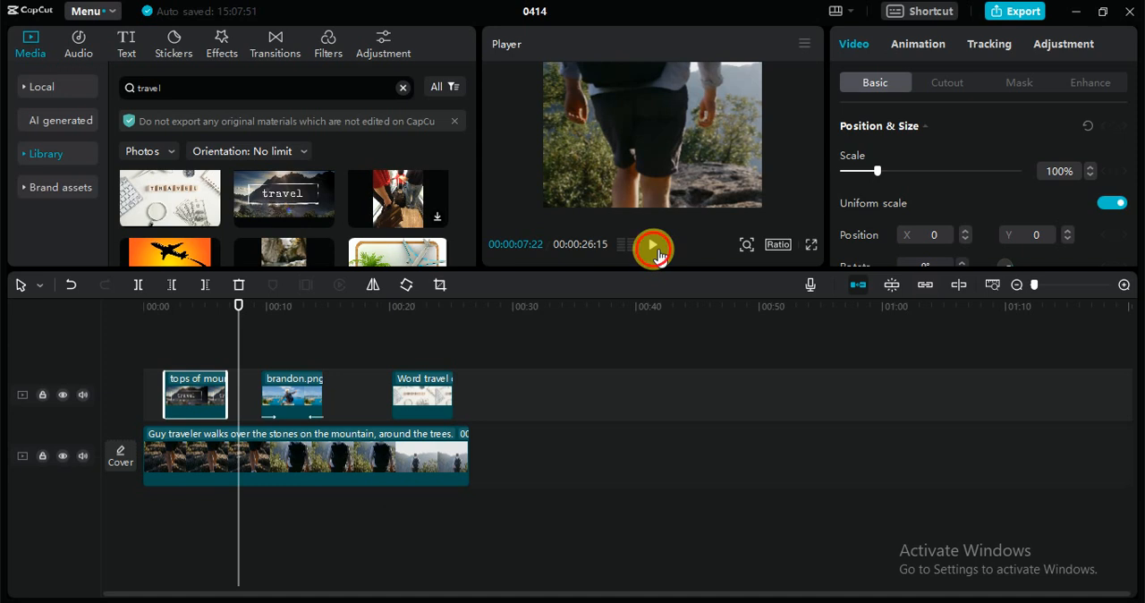
left_click(653, 246)
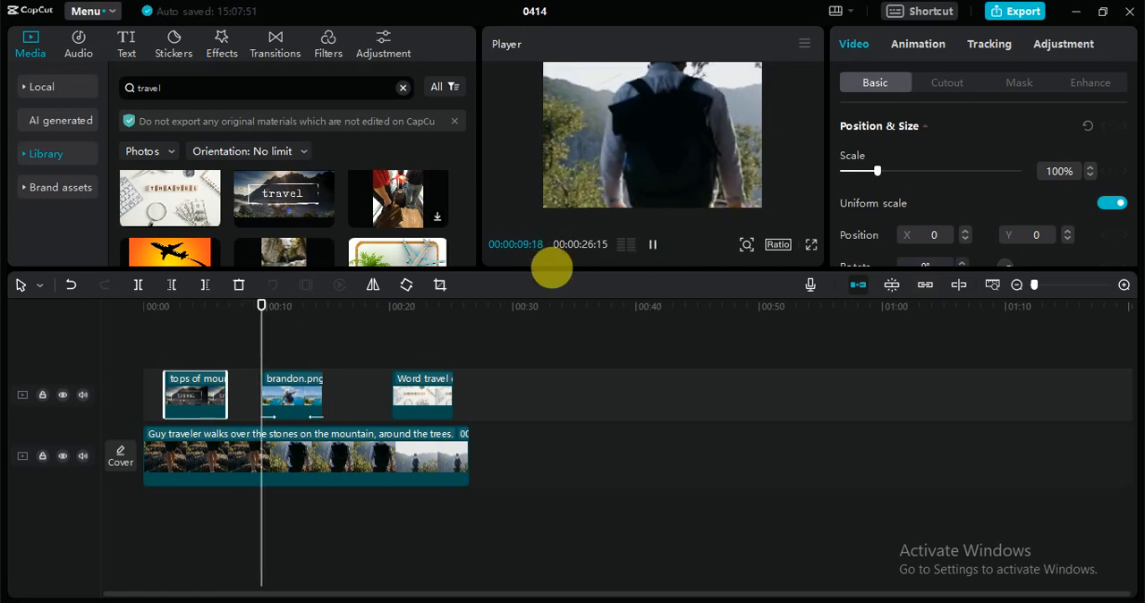
left_click_drag(269, 305, 455, 323)
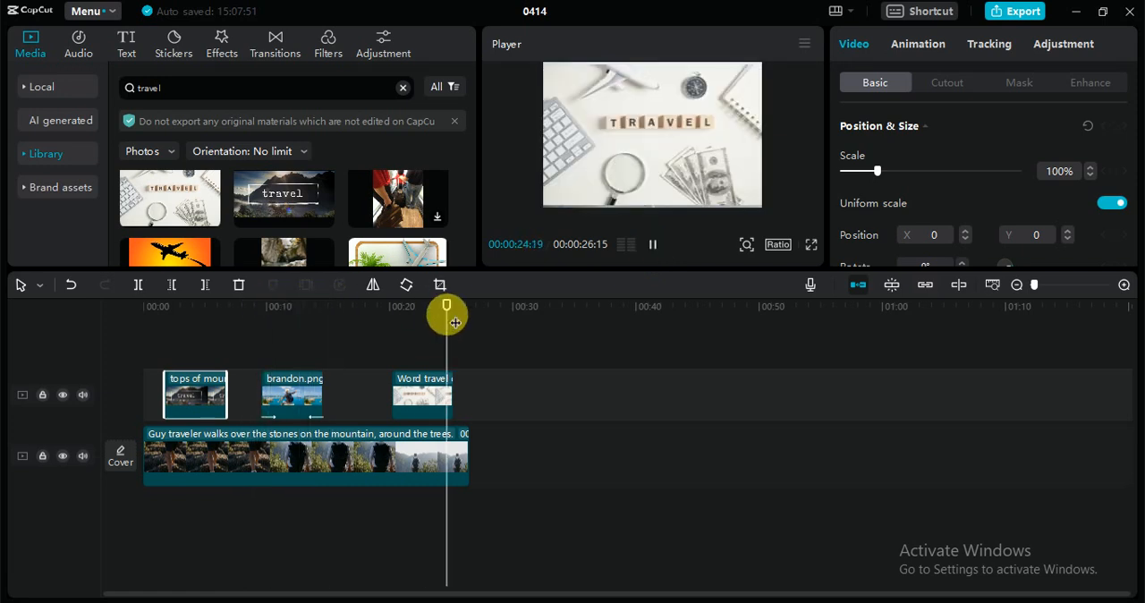